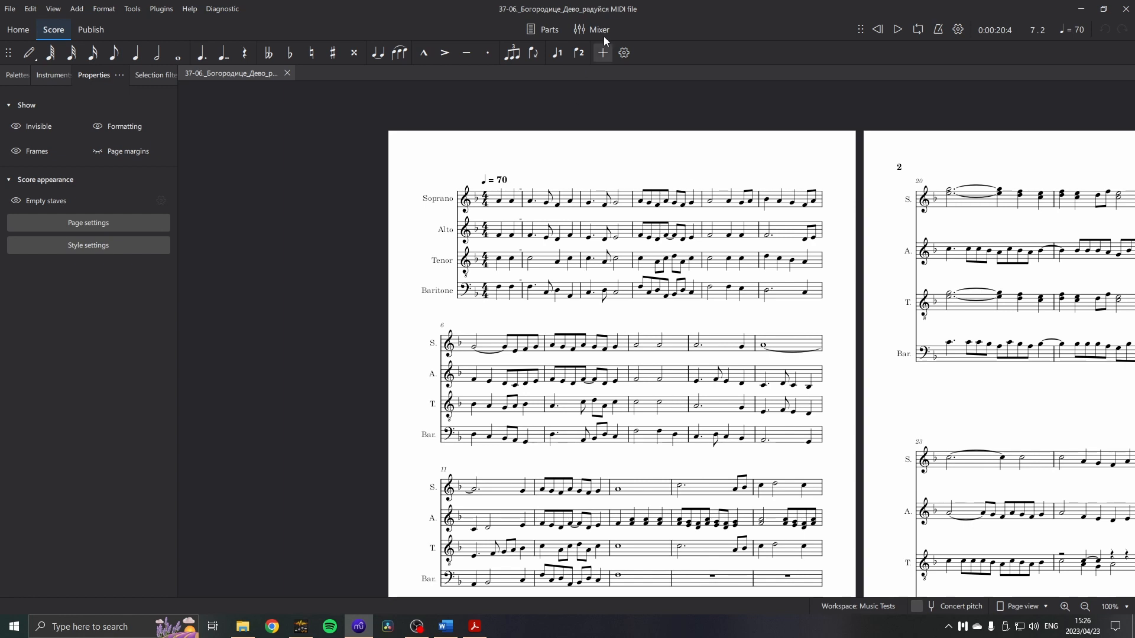
Play back the plain MIDI file score from its first bar, and bring up the PDF of the score.
{"action": "left_click", "coordinate": [484, 260]}
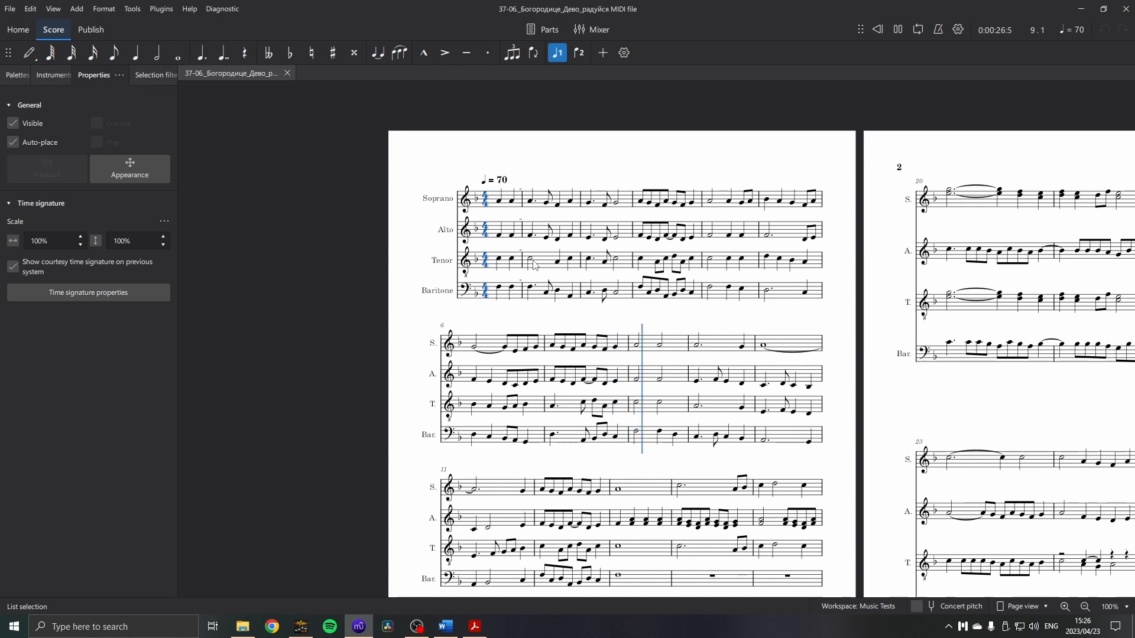
{"action": "scroll", "coordinate": [672, 374], "scroll_direction": "up", "scroll_amount": 5}
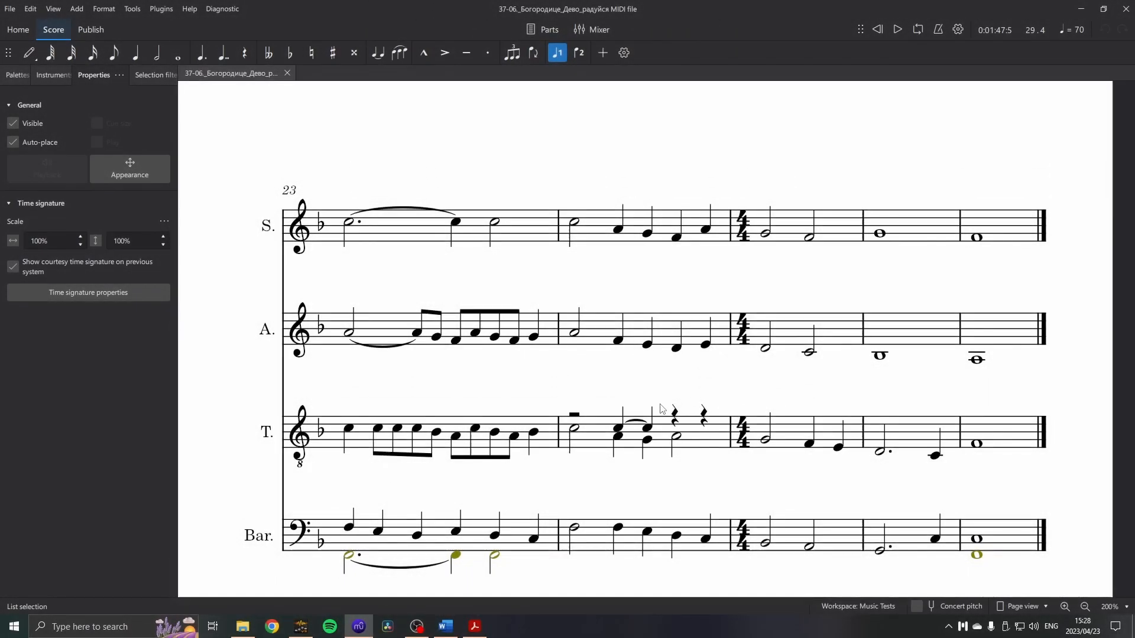
{"action": "left_click", "coordinate": [484, 624]}
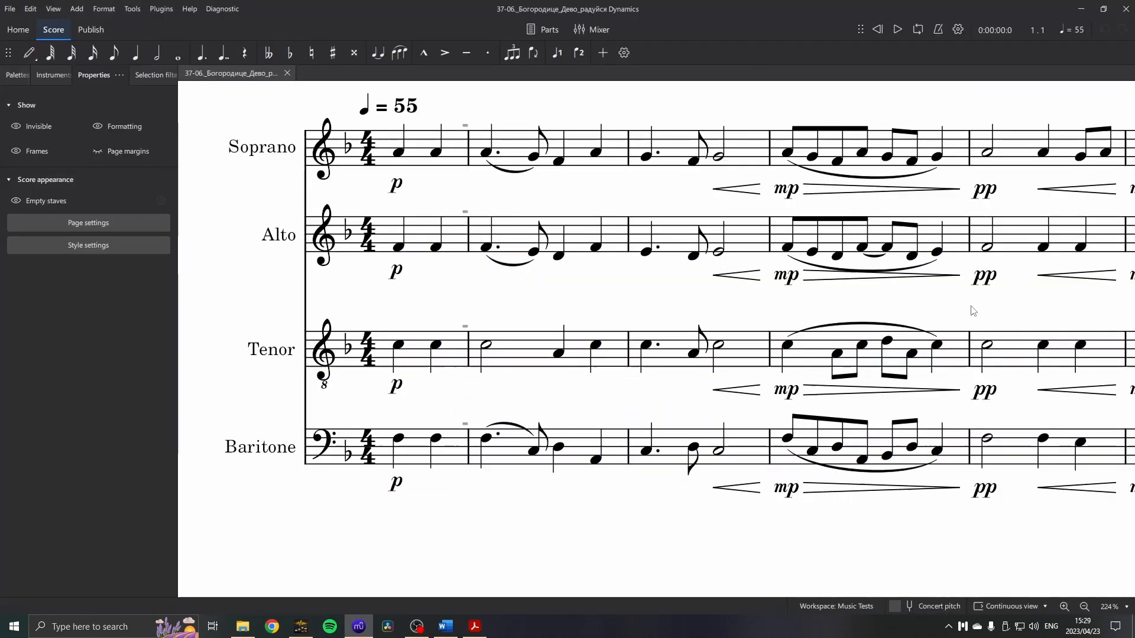
Look through the Dynamics version of the score and play it from the beginning to bar 9.
{"action": "left_click_drag", "start_coordinate": [973, 311], "coordinate": [582, 314]}
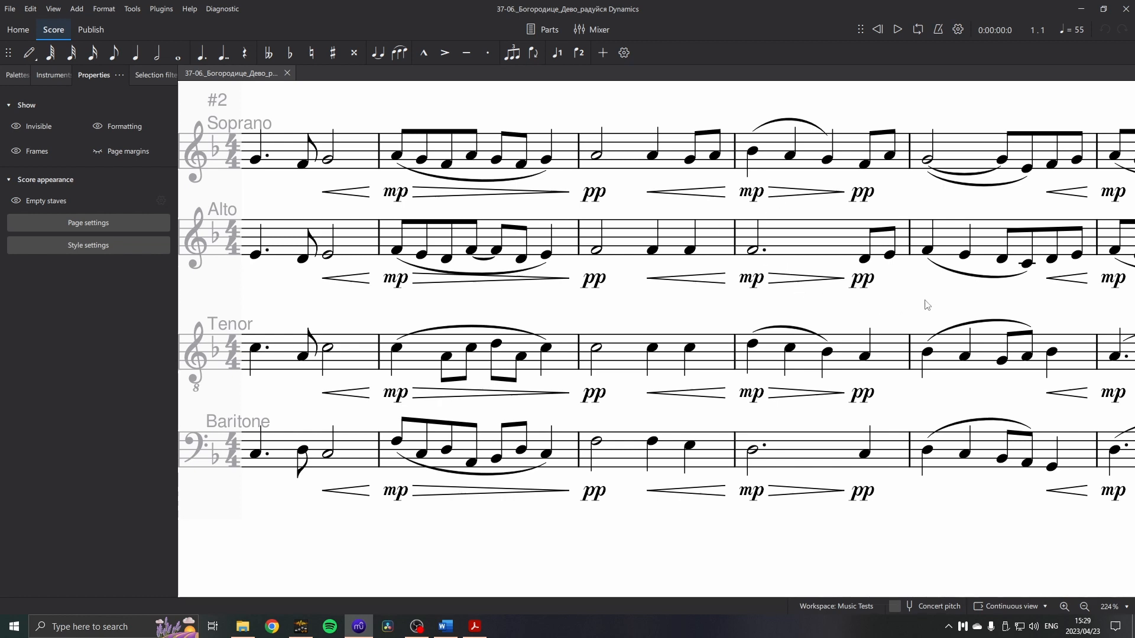
{"action": "key", "text": "ctrl+Home"}
{"action": "left_click", "coordinate": [549, 159]}
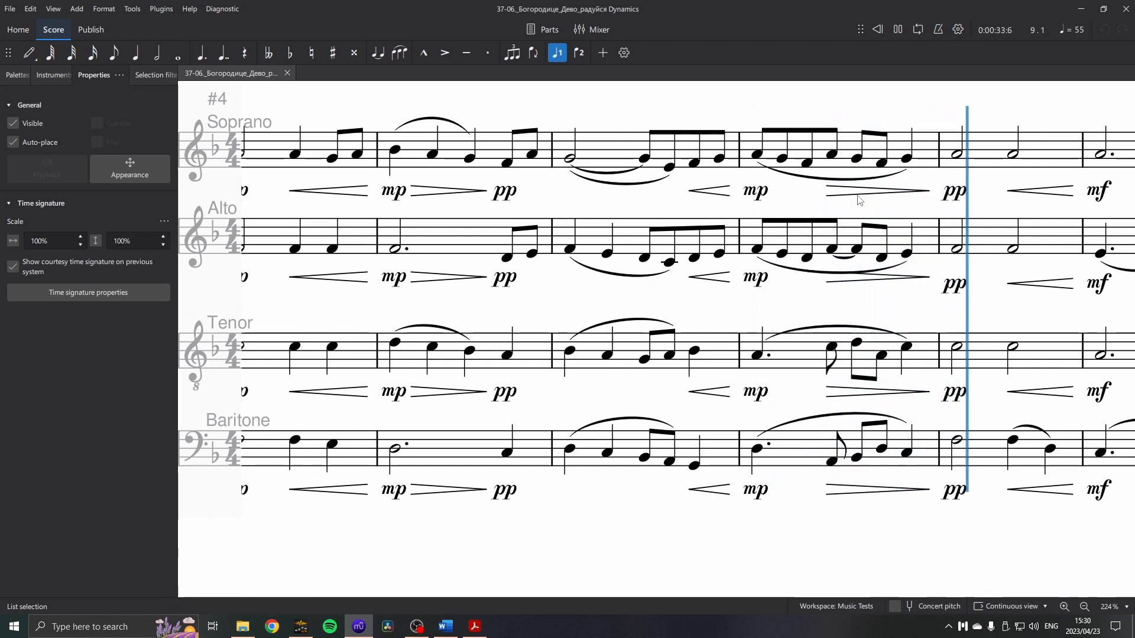
{"action": "key", "text": "space"}
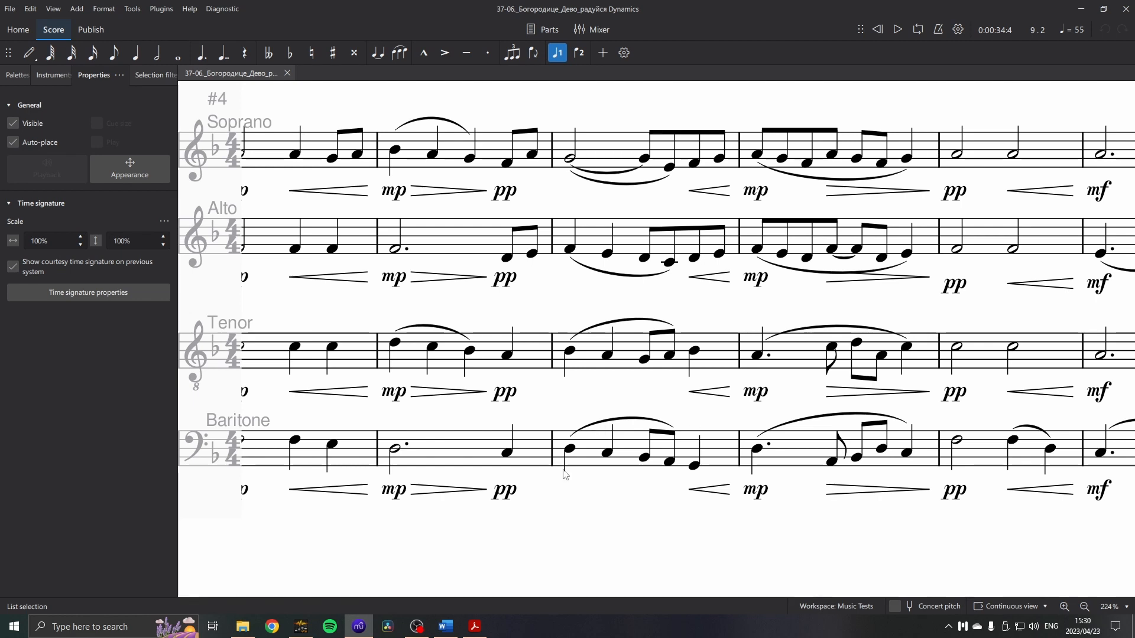
{"action": "scroll", "coordinate": [572, 450], "scroll_direction": "left", "scroll_amount": 10}
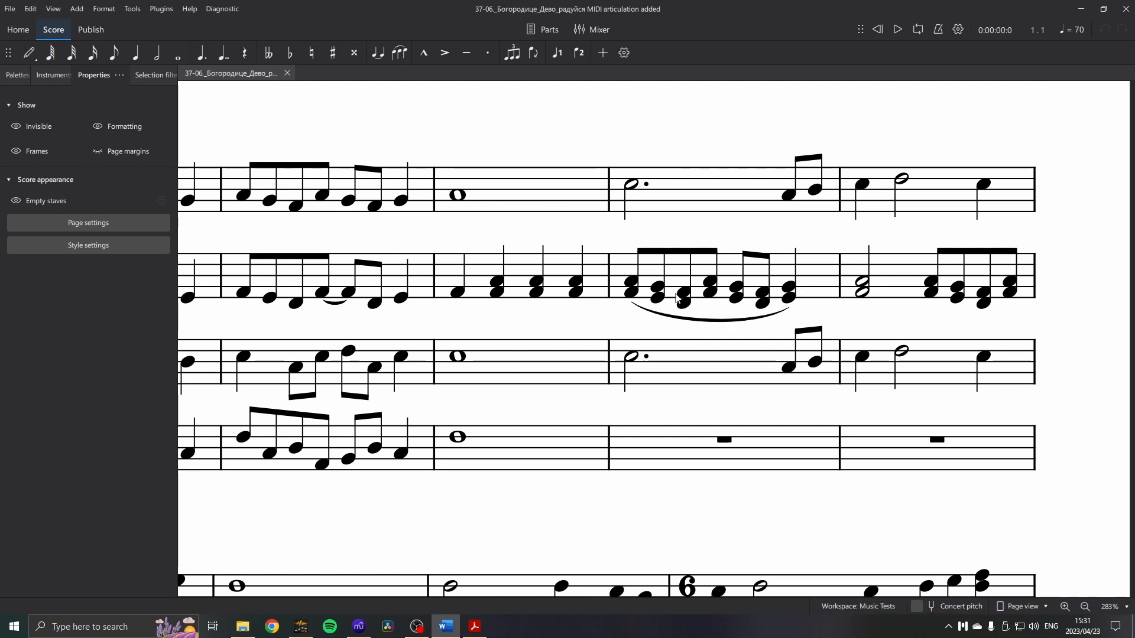
Play the articulation-added MIDI score from bar 14 of the Alto staff through bar 15.
{"action": "left_click", "coordinate": [571, 276]}
{"action": "key", "text": "space"}
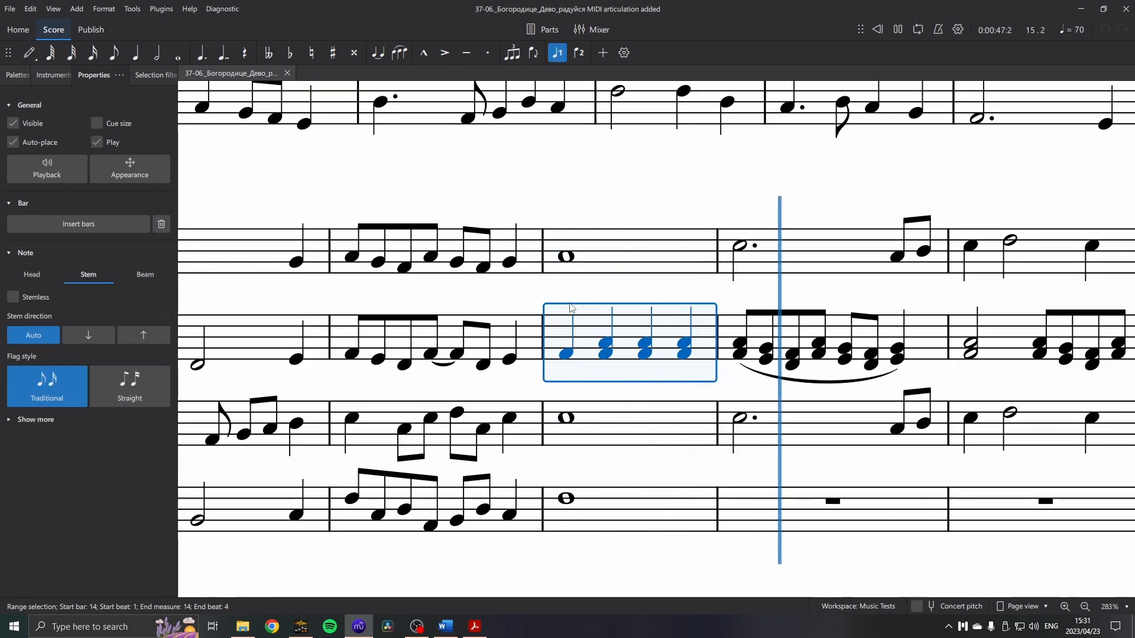
{"action": "key", "text": "space"}
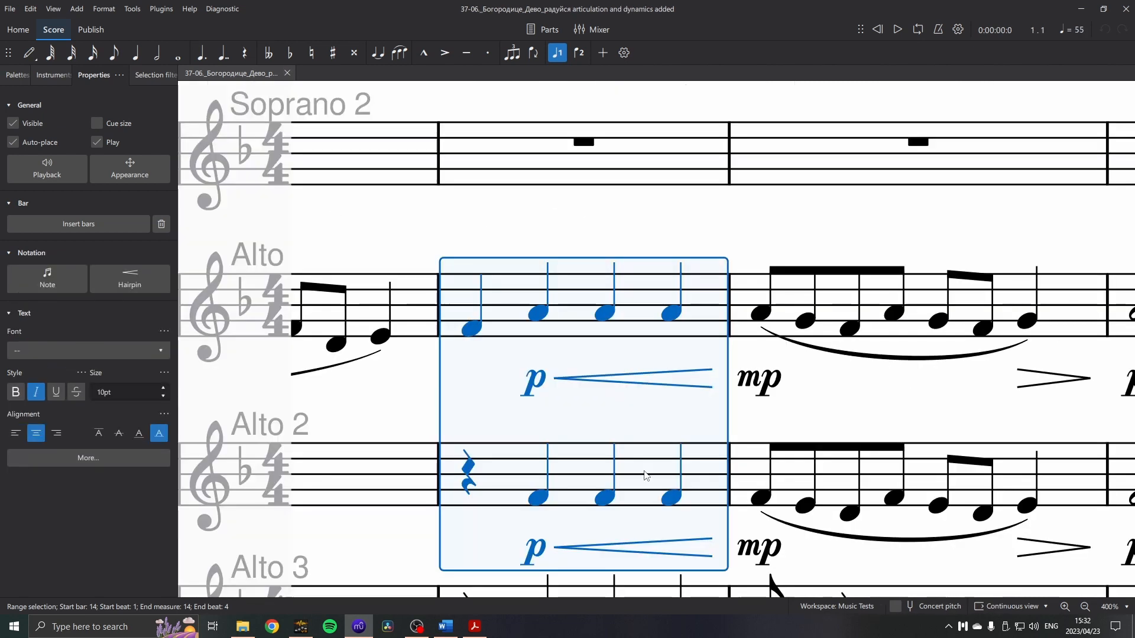
In the articulation and dynamics version, play from bar 14 of Alto and Alto 2, and bar 14 of Alto 3 and Alto 4 separately.
{"action": "key", "text": "space"}
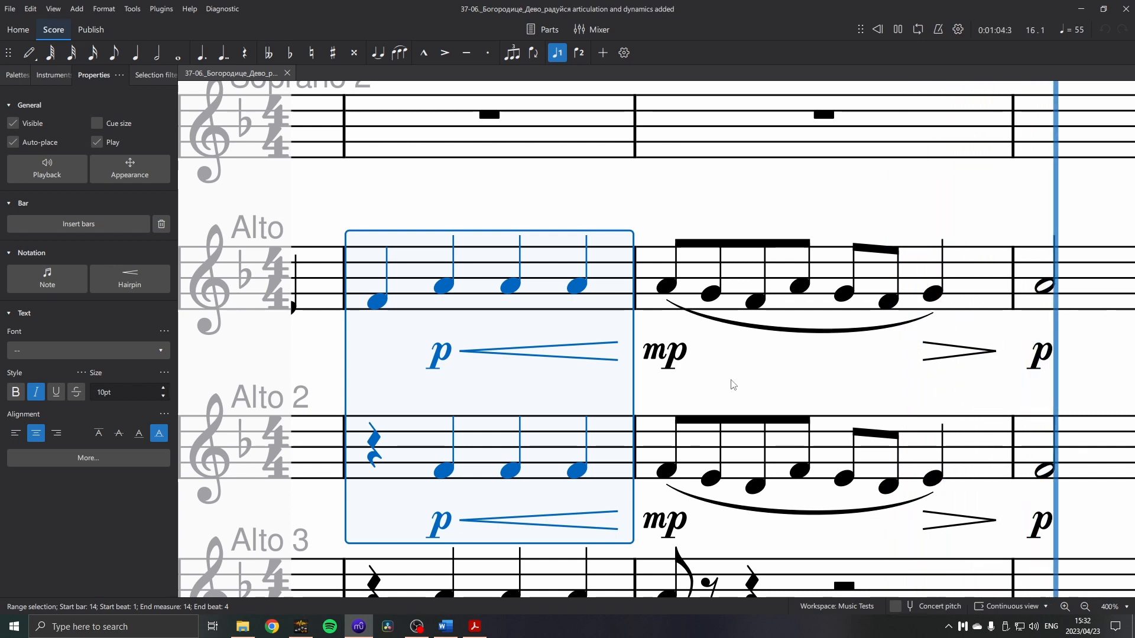
{"action": "key", "text": "space"}
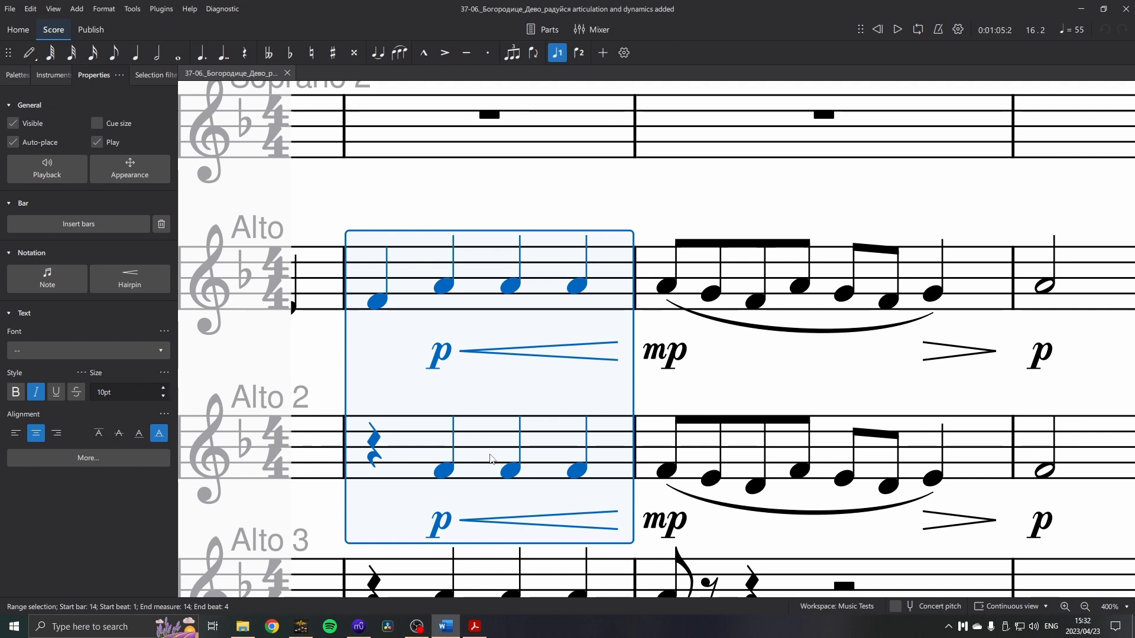
{"action": "scroll", "coordinate": [490, 457], "scroll_direction": "down", "scroll_amount": 1}
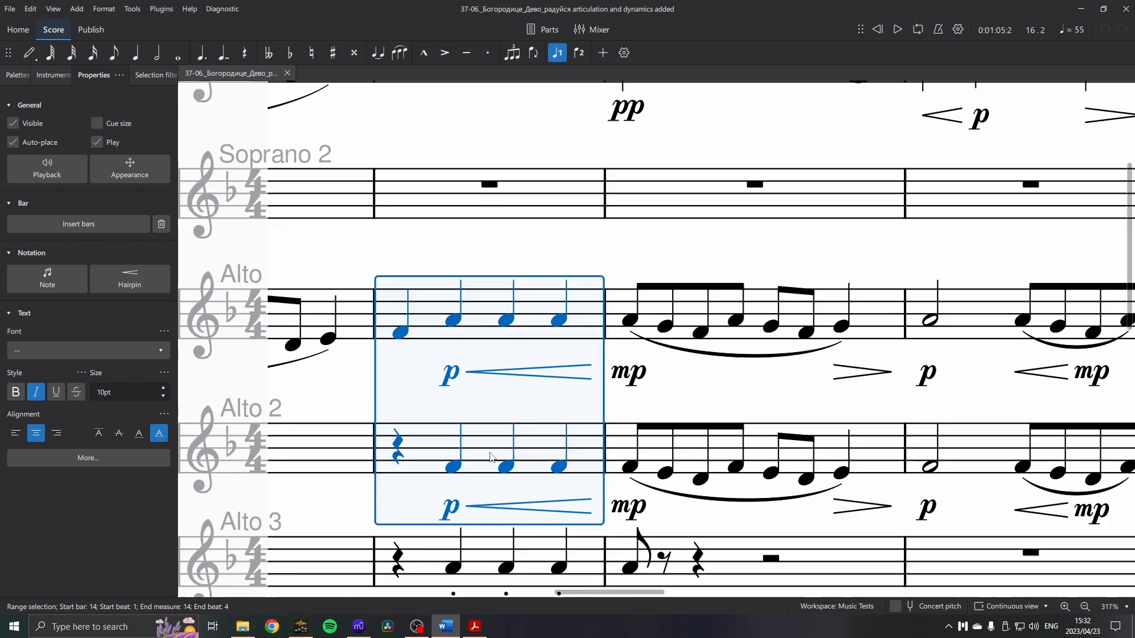
{"action": "scroll", "coordinate": [492, 464], "scroll_direction": "down", "scroll_amount": 2}
{"action": "scroll", "coordinate": [495, 471], "scroll_direction": "down", "scroll_amount": 1}
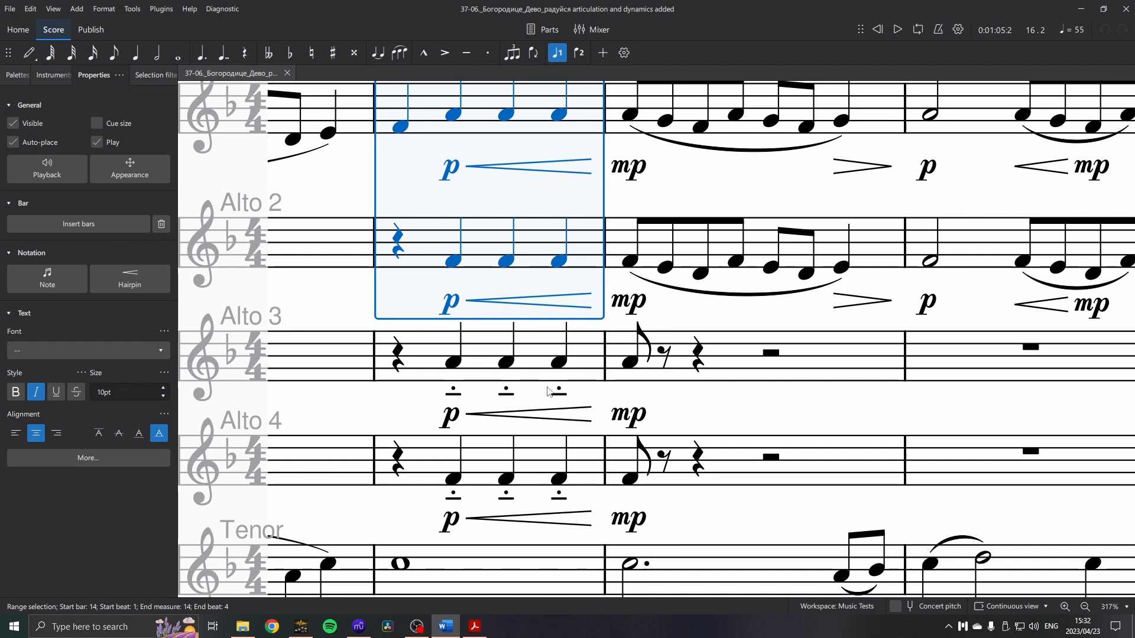
{"action": "left_click", "coordinate": [591, 369]}
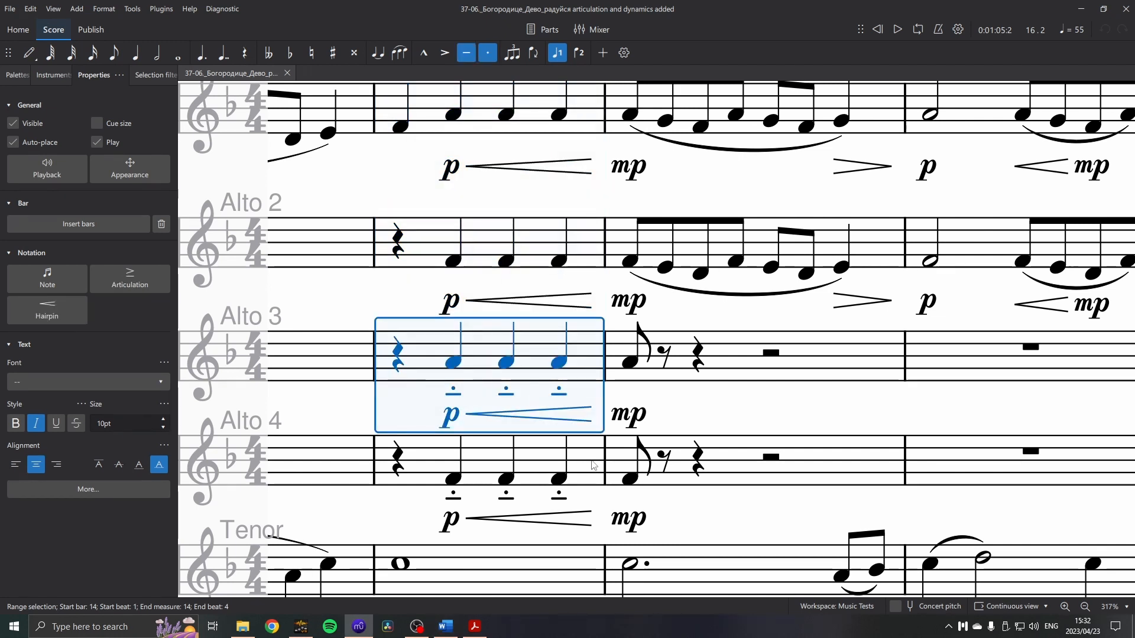
{"action": "left_click", "coordinate": [594, 465], "text": "shift"}
{"action": "key", "text": "space"}
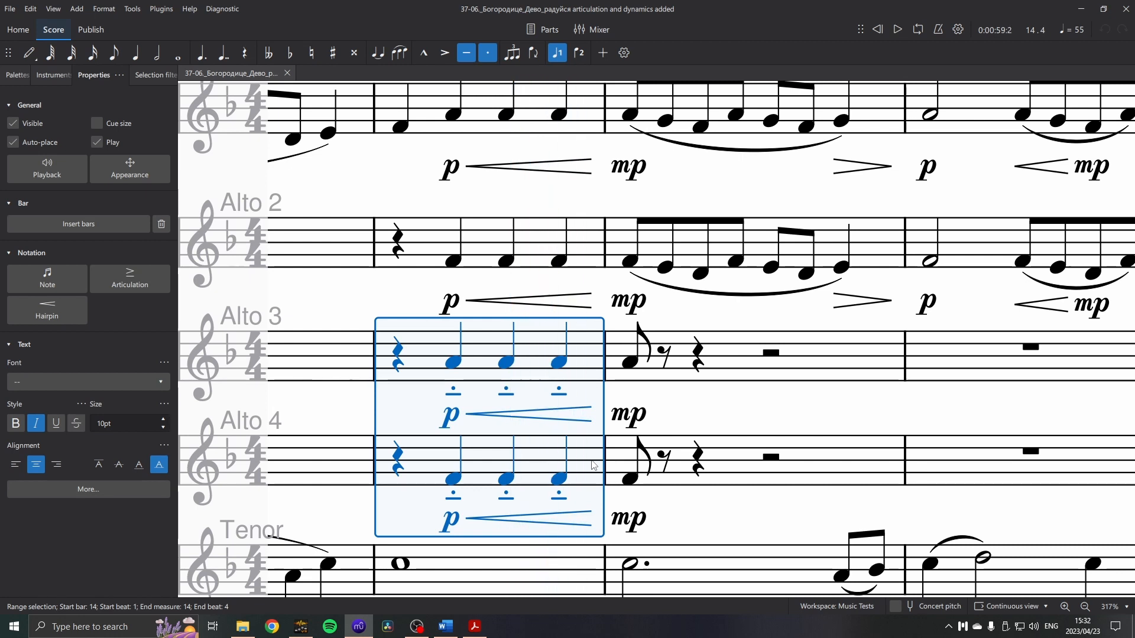
Play the Alto passage from bar 14 and the four Alto staves from bar 18, and stop playback.
{"action": "scroll", "coordinate": [562, 414], "scroll_direction": "up", "scroll_amount": 2}
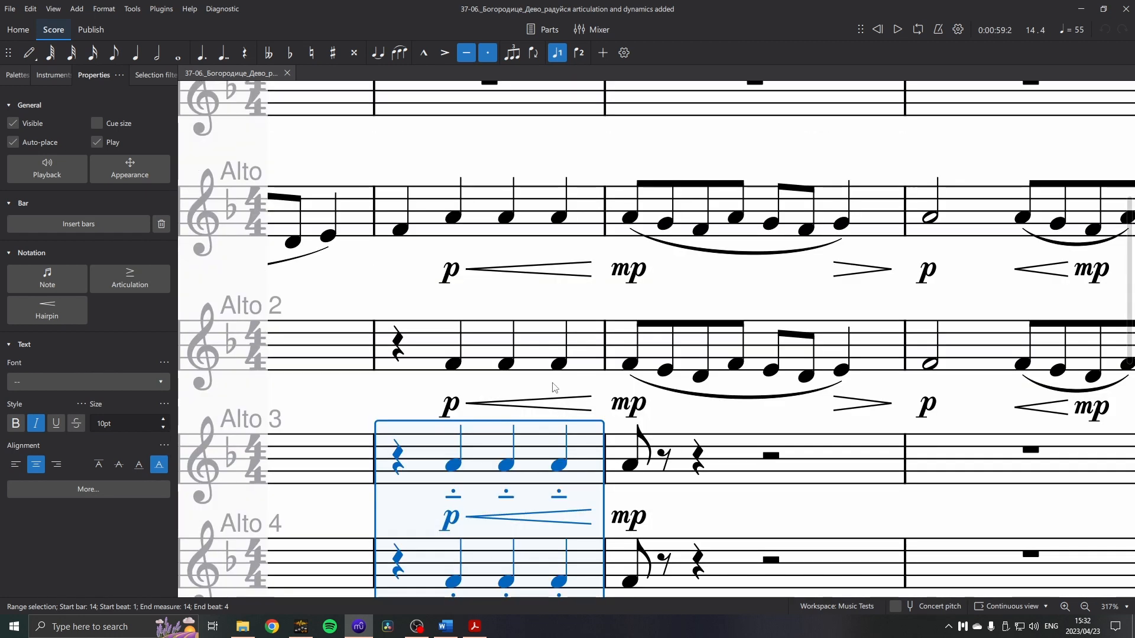
{"action": "left_click", "coordinate": [589, 225], "text": "shift"}
{"action": "key", "text": "space"}
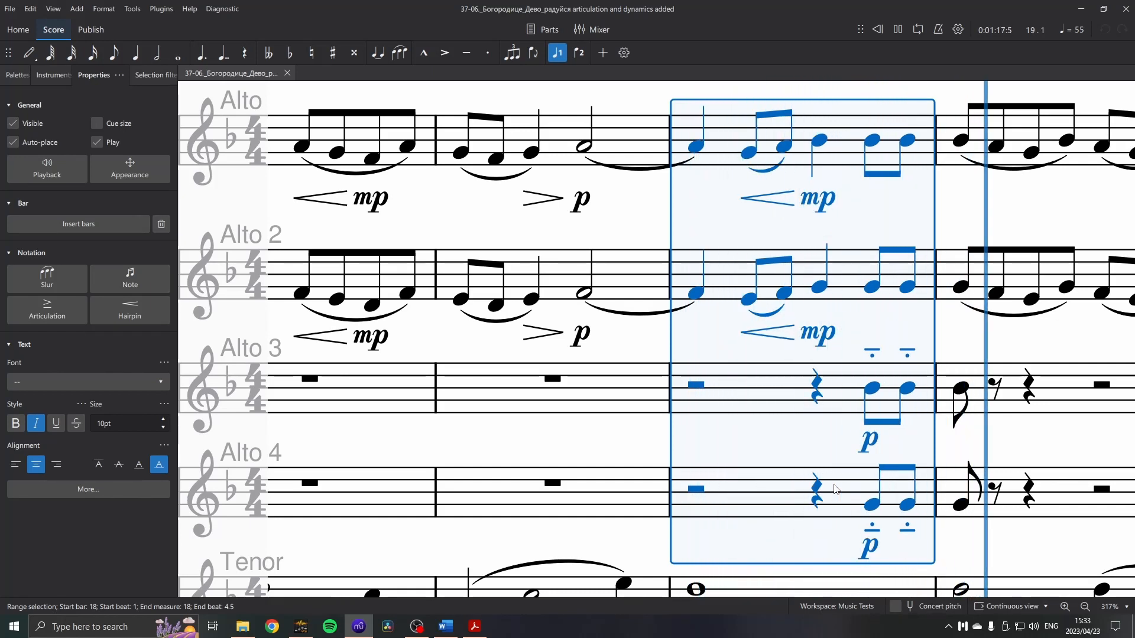
{"action": "key", "text": "space"}
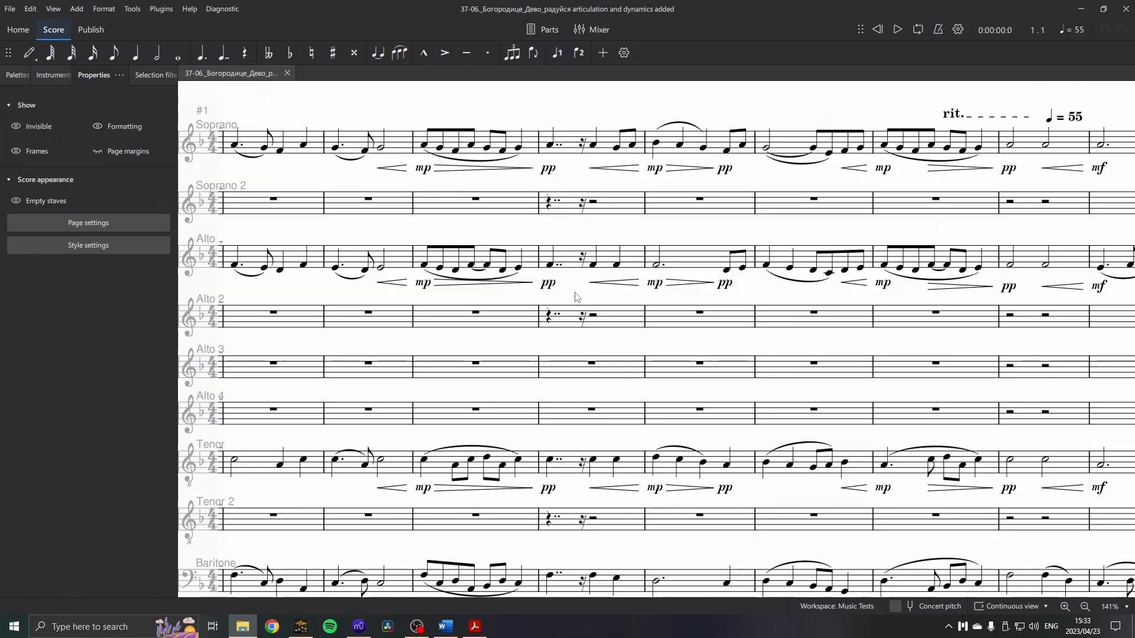
Switch to the PDF in Acrobat Reader and compare its passages with the divided staves after bar 14.
{"action": "left_click_drag", "start_coordinate": [575, 299], "coordinate": [864, 367]}
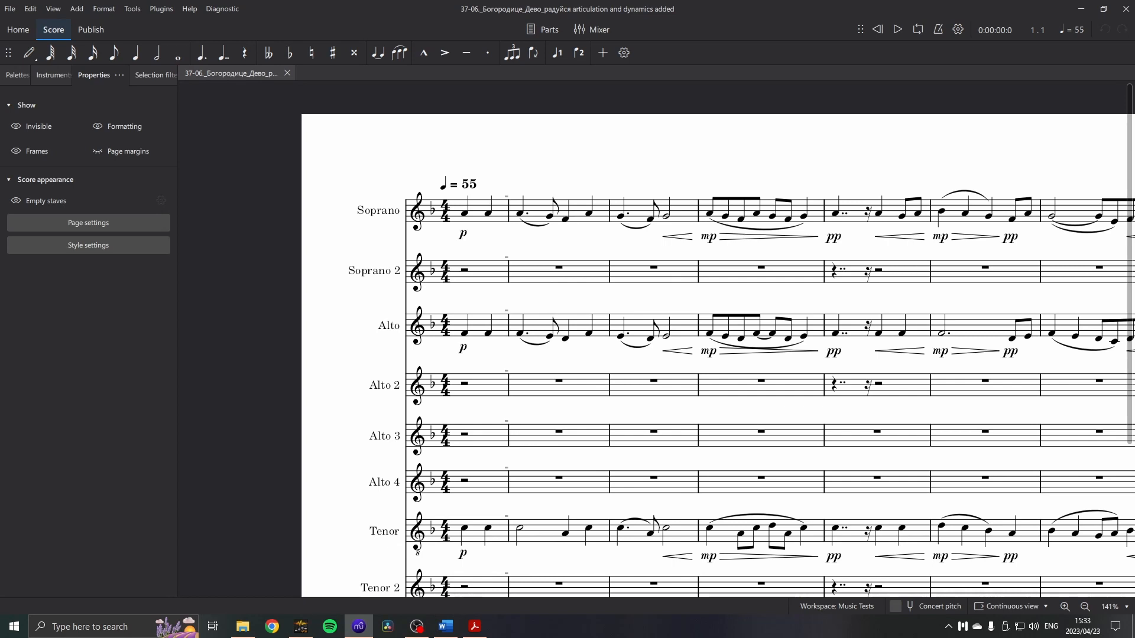
{"action": "key", "text": "alt+Tab"}
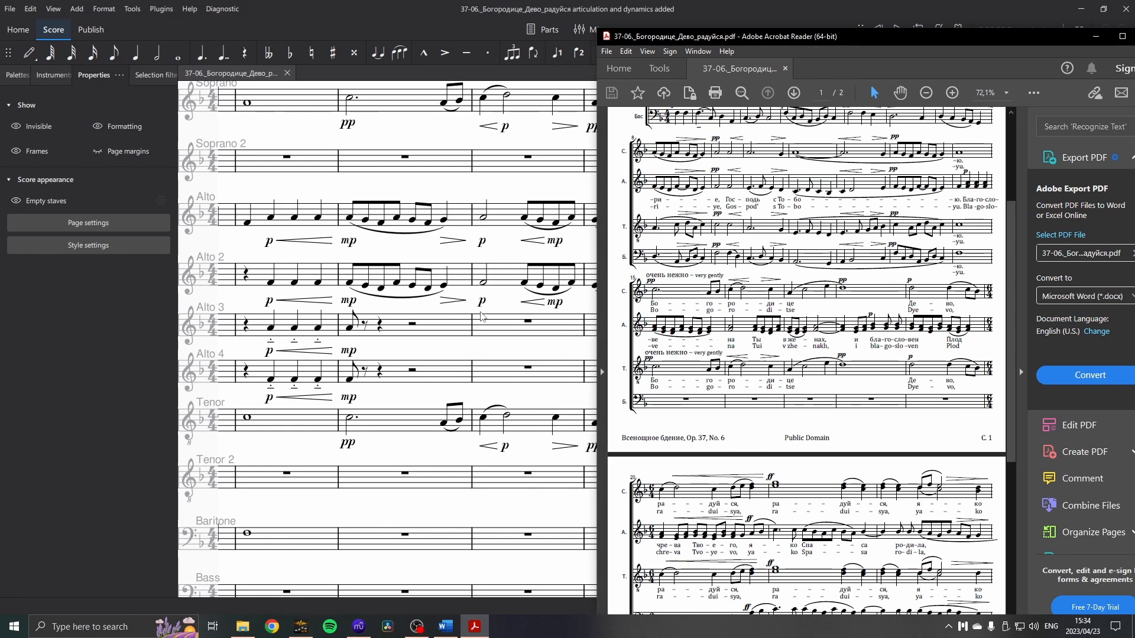
{"action": "left_click_drag", "start_coordinate": [483, 317], "coordinate": [183, 320]}
{"action": "left_click_drag", "start_coordinate": [870, 242], "coordinate": [483, 284]}
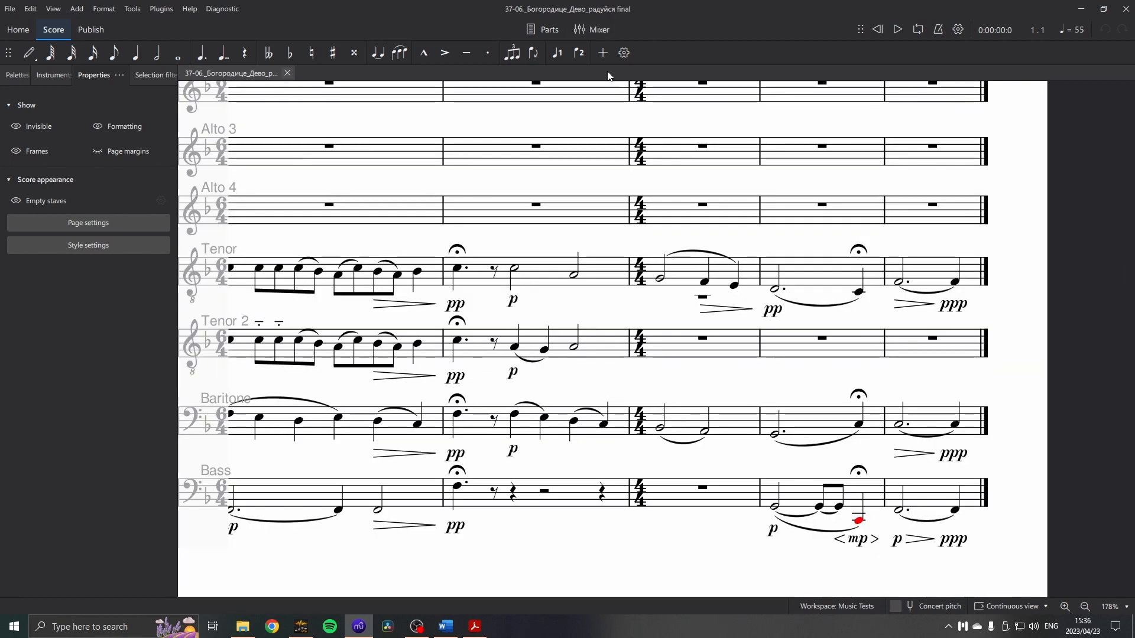
Open the Mixer in the final score and inspect the Reverb and Master effects on the Master channel.
{"action": "left_click", "coordinate": [593, 29]}
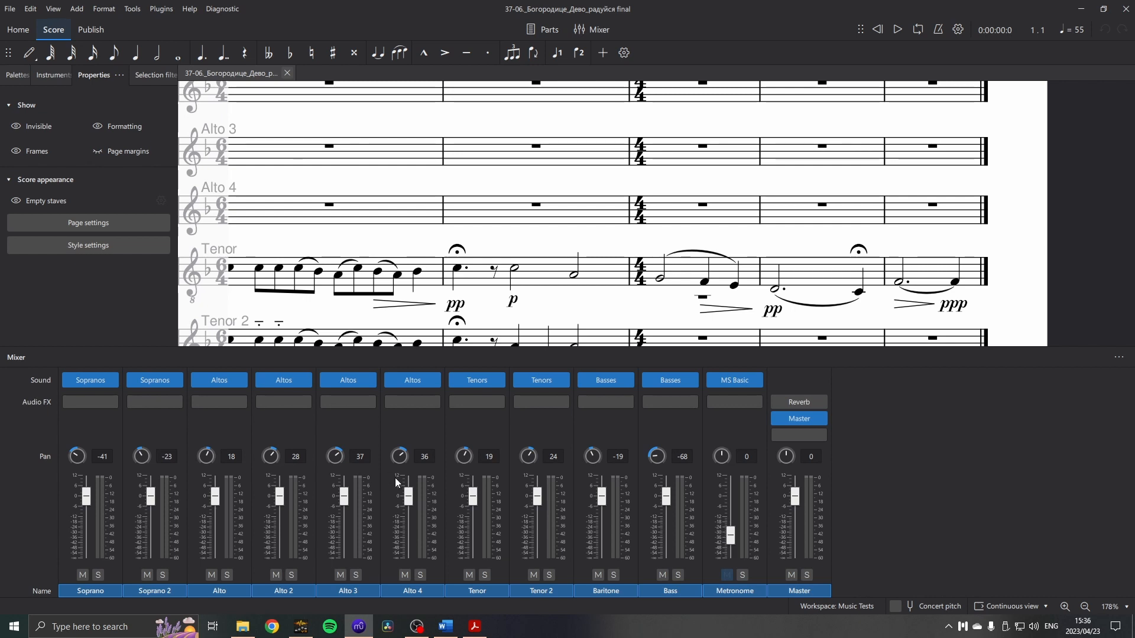
{"action": "left_click", "coordinate": [799, 402]}
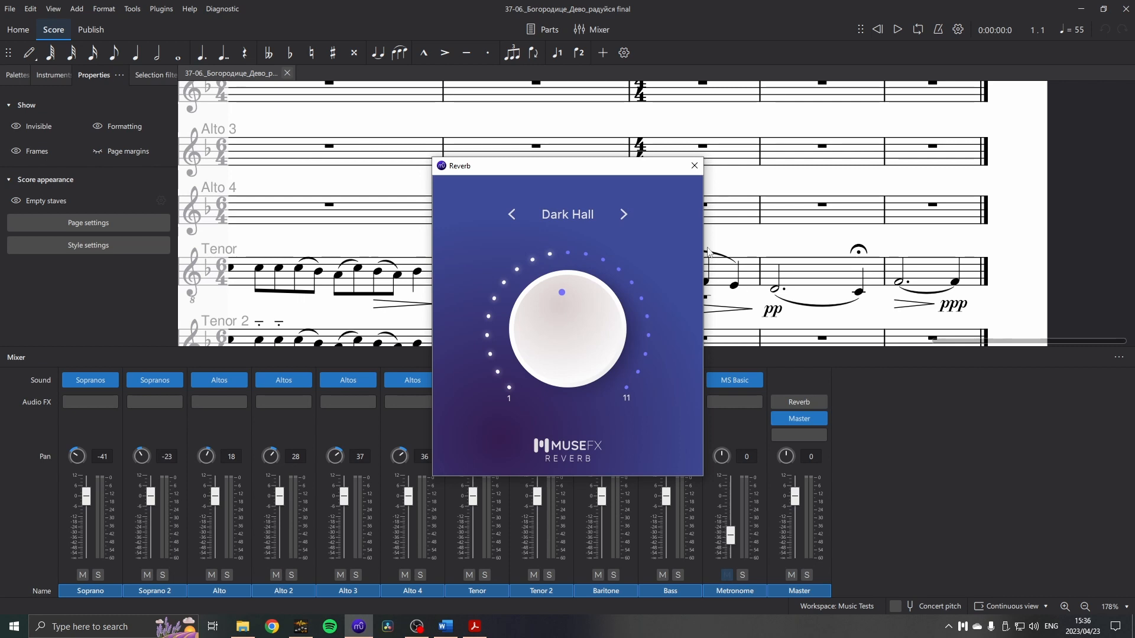
{"action": "left_click", "coordinate": [695, 165]}
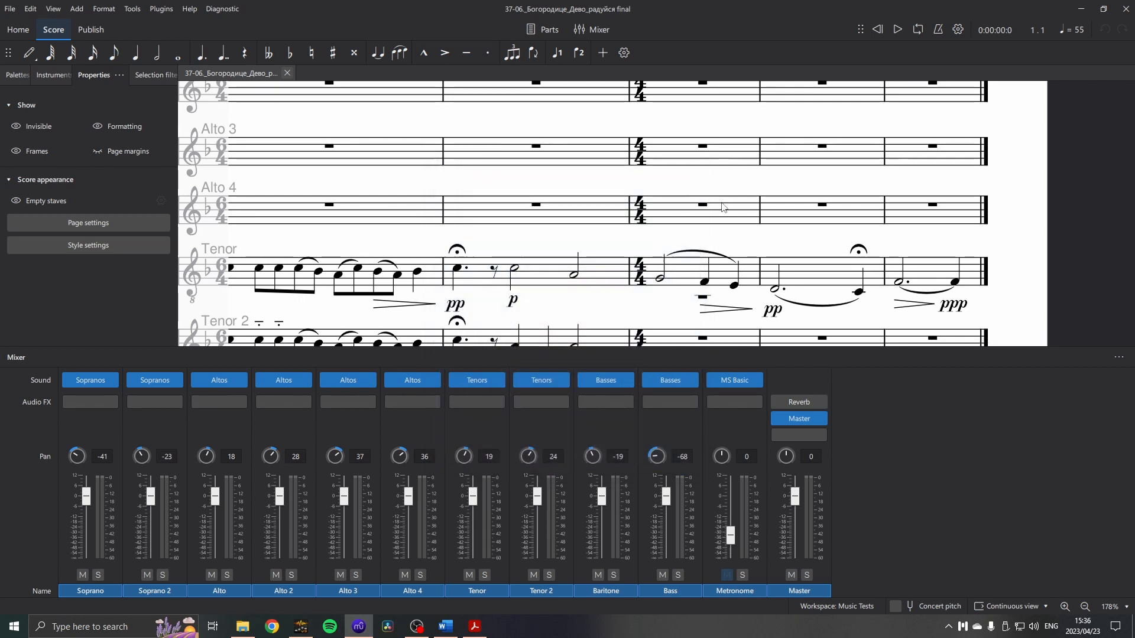
{"action": "left_click", "coordinate": [802, 421]}
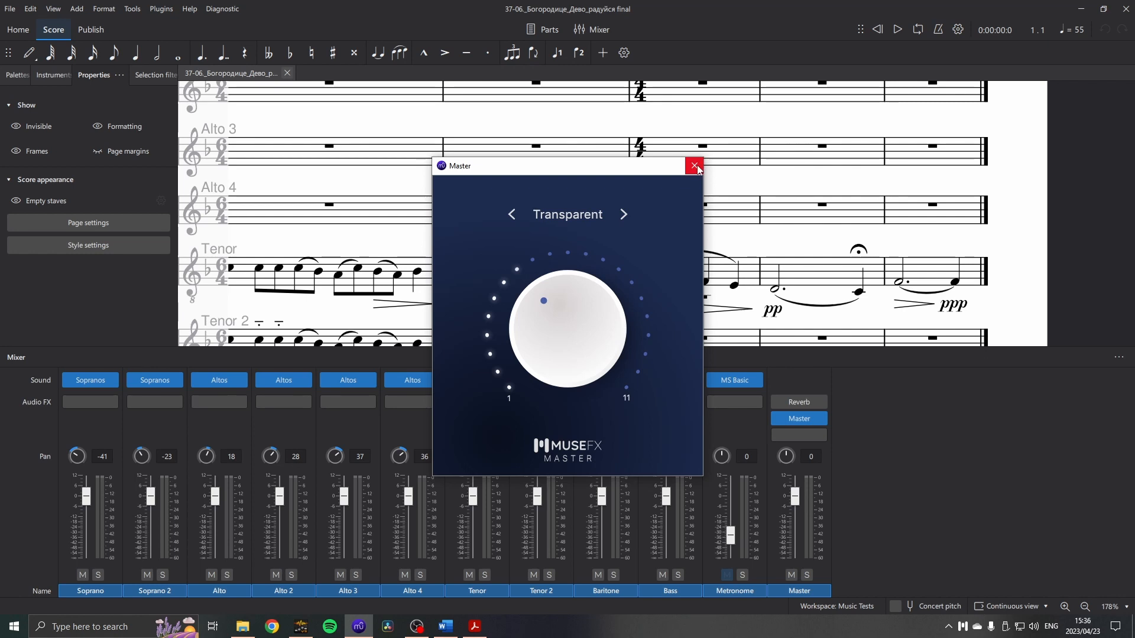
{"action": "left_click", "coordinate": [694, 167]}
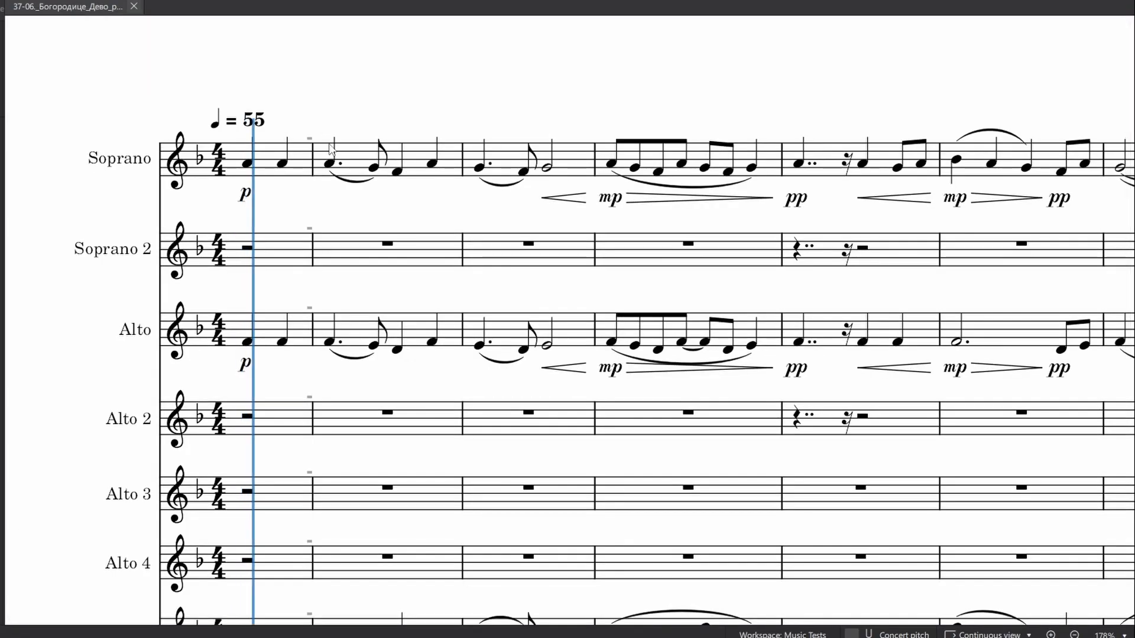
Play the final score from the beginning with all staves from Soprano to Bass in view.
{"action": "scroll", "coordinate": [324, 143], "scroll_direction": "down", "scroll_amount": 5}
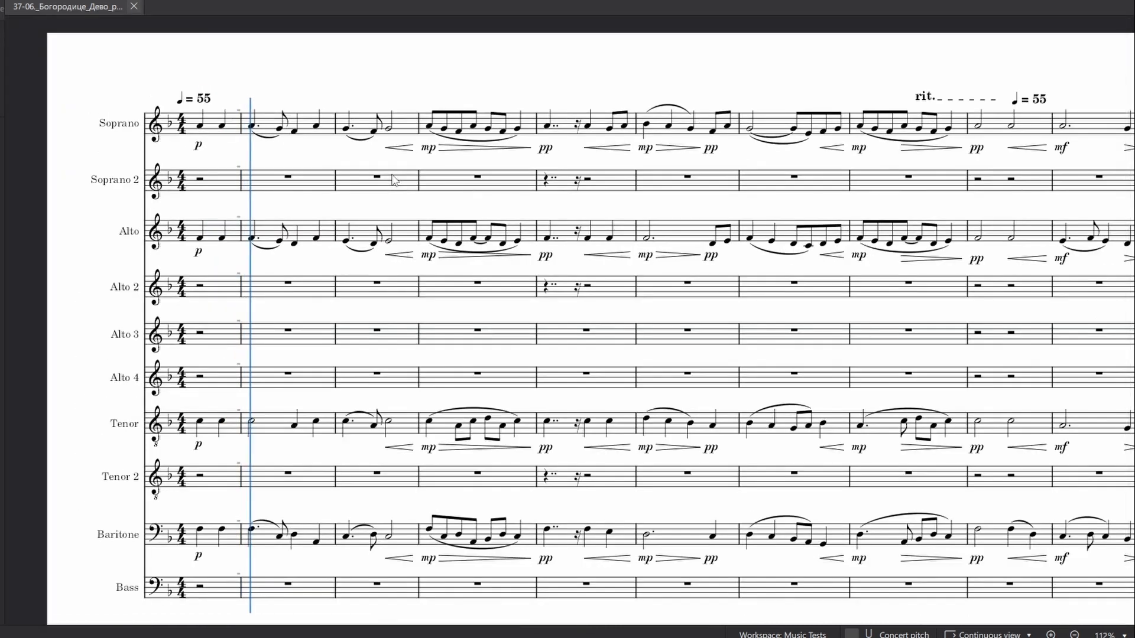